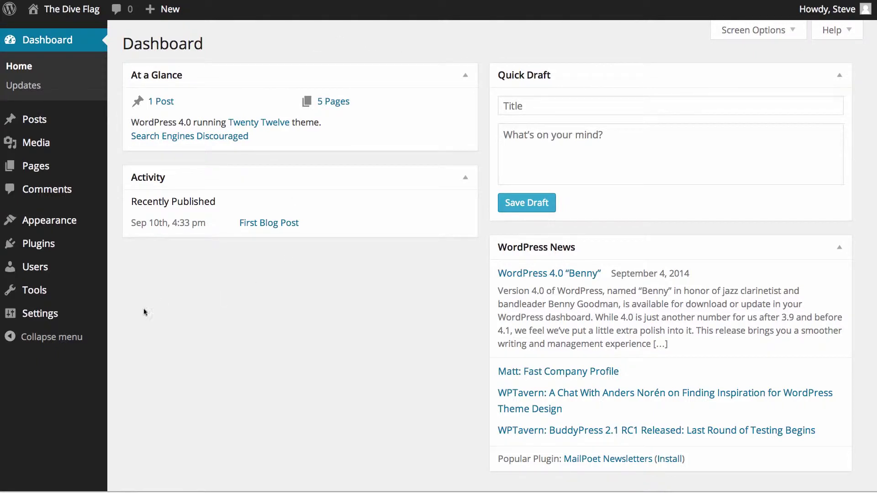
Open the General Settings and review the site title, tagline, addresses, admin e-mail and membership options
{"action": "mouse_move", "coordinate": [96, 313]}
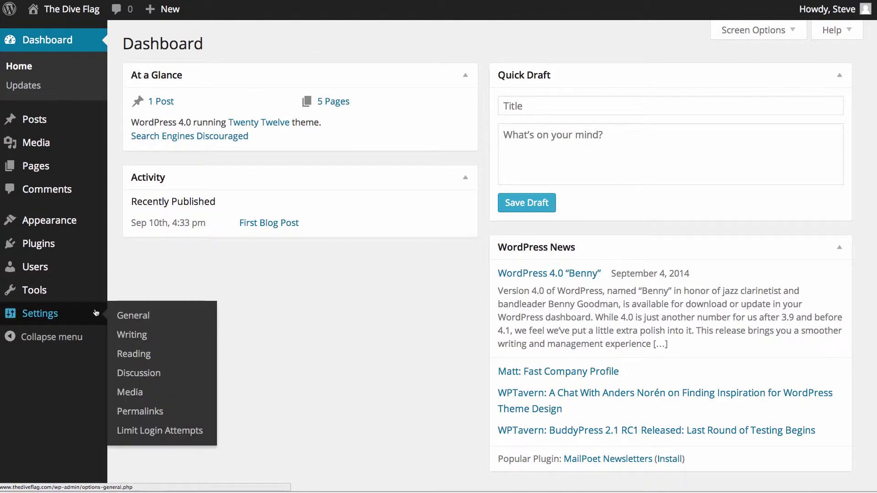
{"action": "left_click", "coordinate": [135, 315]}
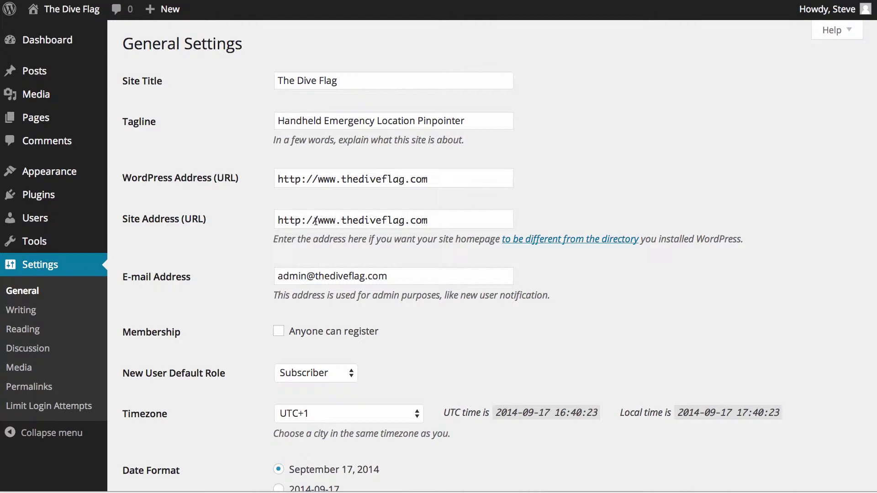
{"action": "scroll", "coordinate": [315, 222], "scroll_direction": "down", "scroll_amount": 8}
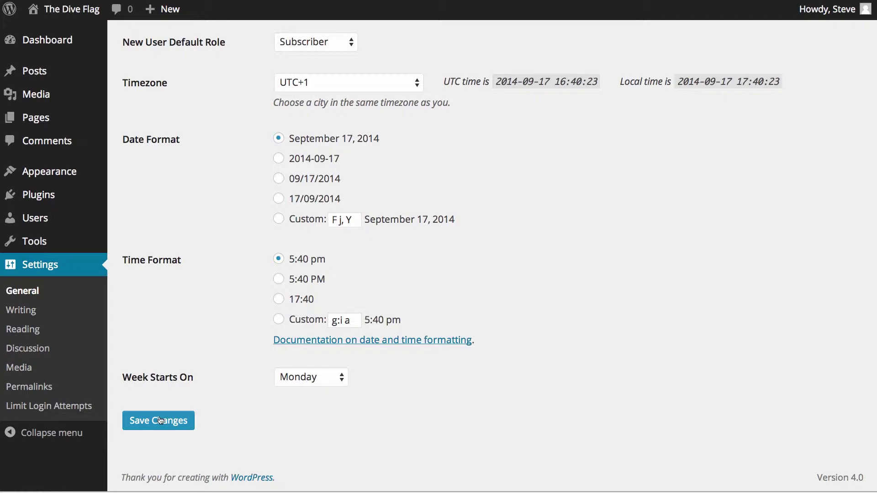
{"action": "scroll", "coordinate": [161, 410], "scroll_direction": "up", "scroll_amount": 7}
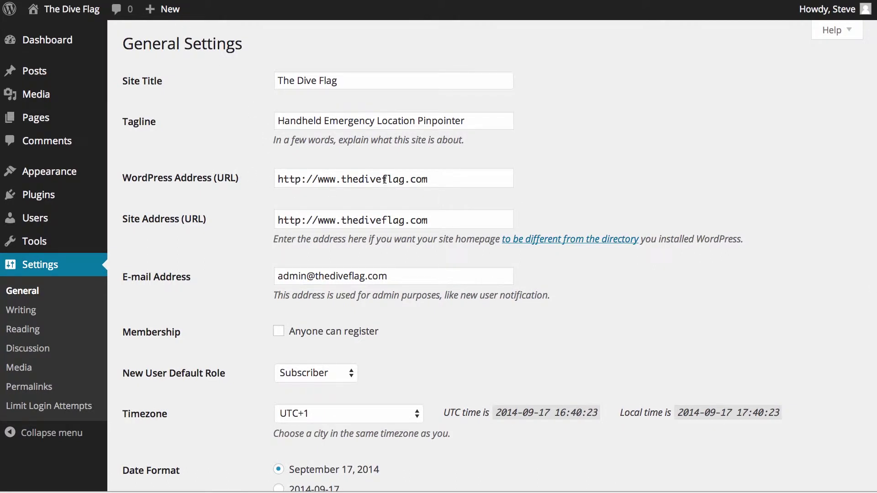
{"action": "scroll", "coordinate": [225, 274], "scroll_direction": "down", "scroll_amount": 1}
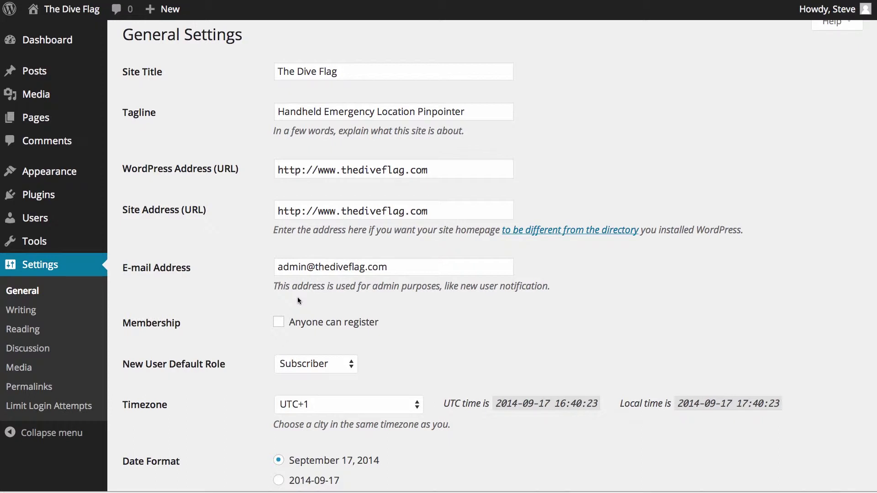
{"action": "scroll", "coordinate": [297, 300], "scroll_direction": "down", "scroll_amount": 3}
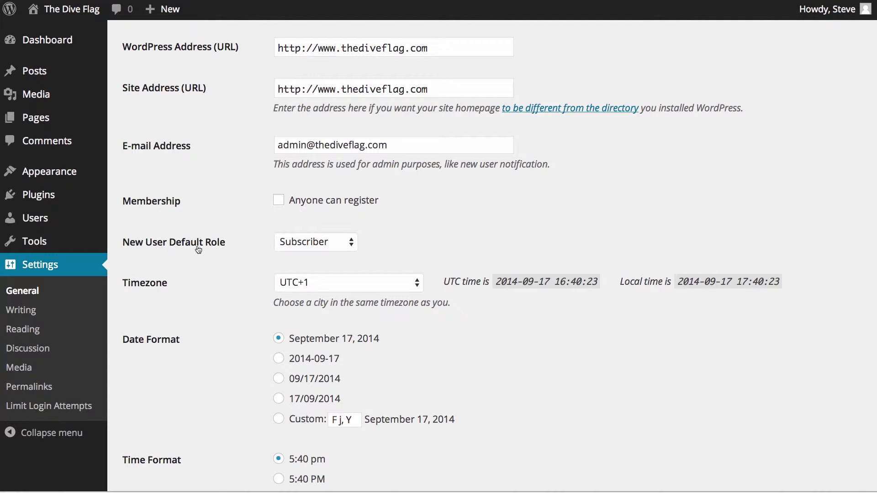
Try Administrator as the new user default role and return it to Subscriber
{"action": "left_click", "coordinate": [319, 246]}
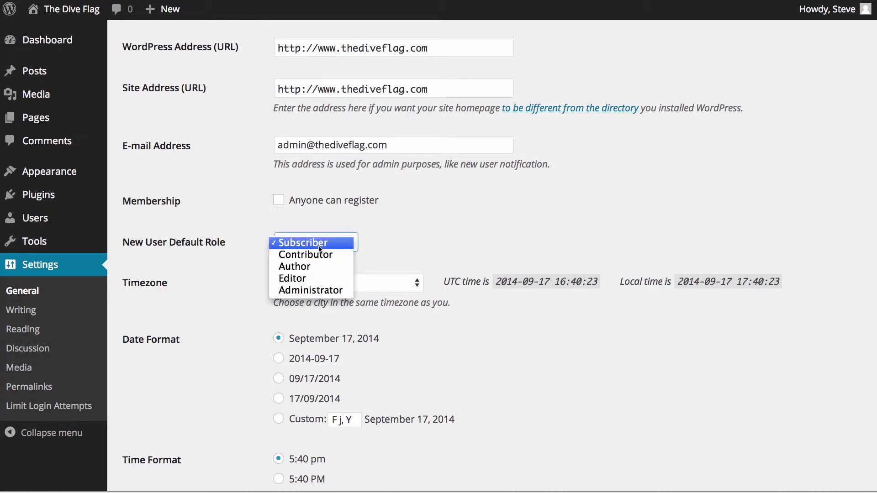
{"action": "left_click", "coordinate": [319, 291]}
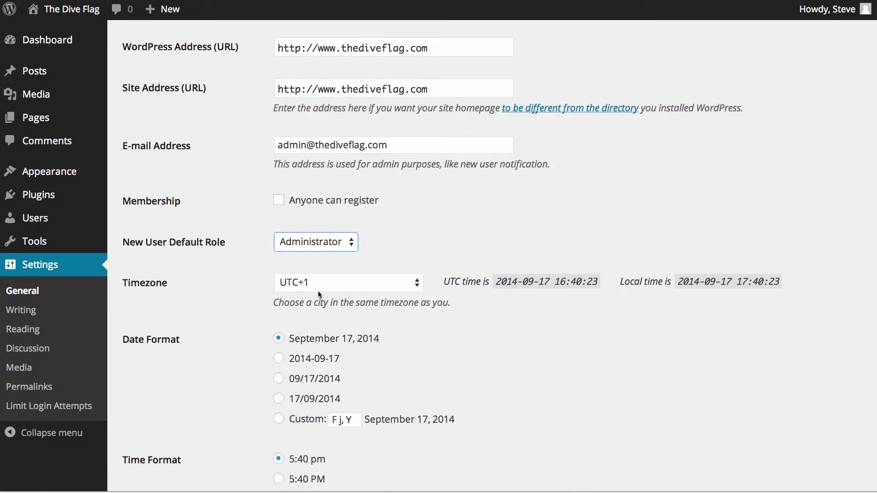
{"action": "left_click", "coordinate": [324, 245]}
{"action": "left_click", "coordinate": [330, 199]}
Select UTC+1 as the site's timezone and compare the UTC time with the local time
{"action": "left_click", "coordinate": [410, 285]}
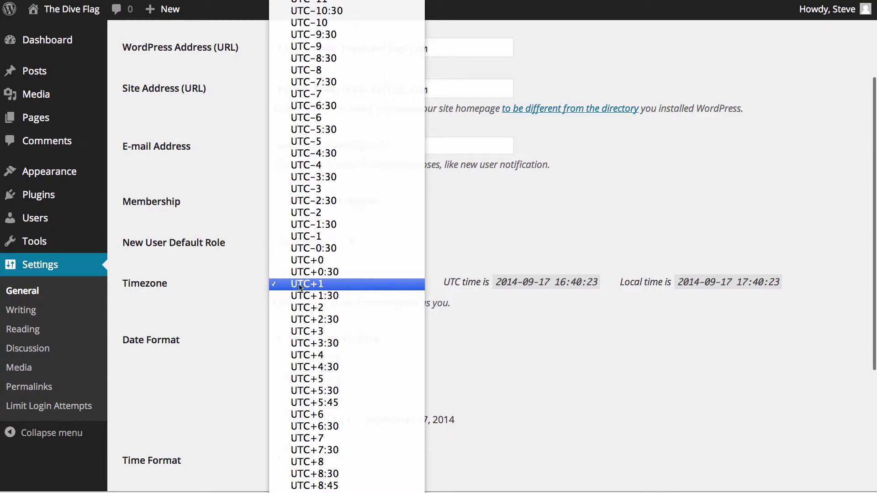
{"action": "left_click", "coordinate": [334, 288]}
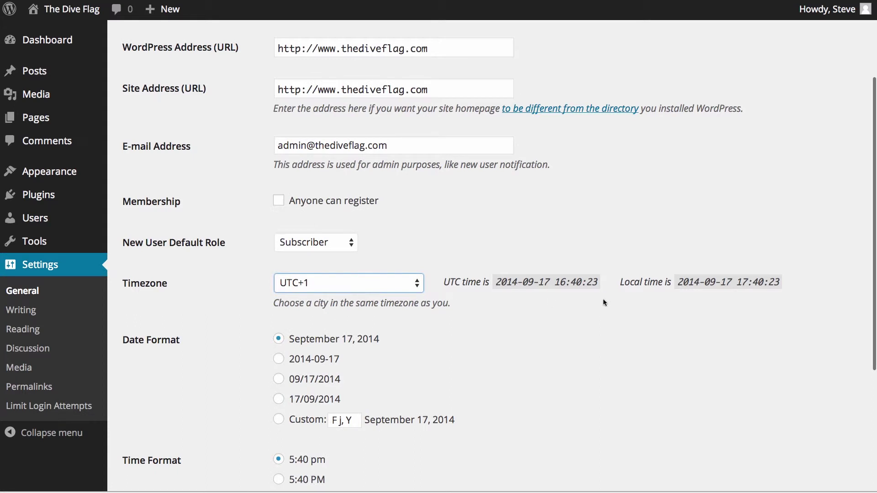
{"action": "left_click_drag", "start_coordinate": [443, 282], "coordinate": [507, 282]}
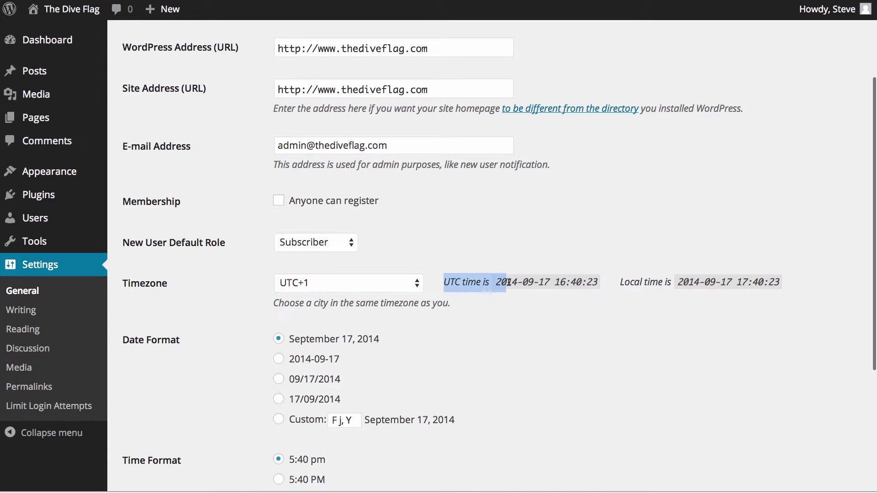
{"action": "left_click", "coordinate": [510, 282]}
{"action": "left_click_drag", "start_coordinate": [737, 281], "coordinate": [743, 282]}
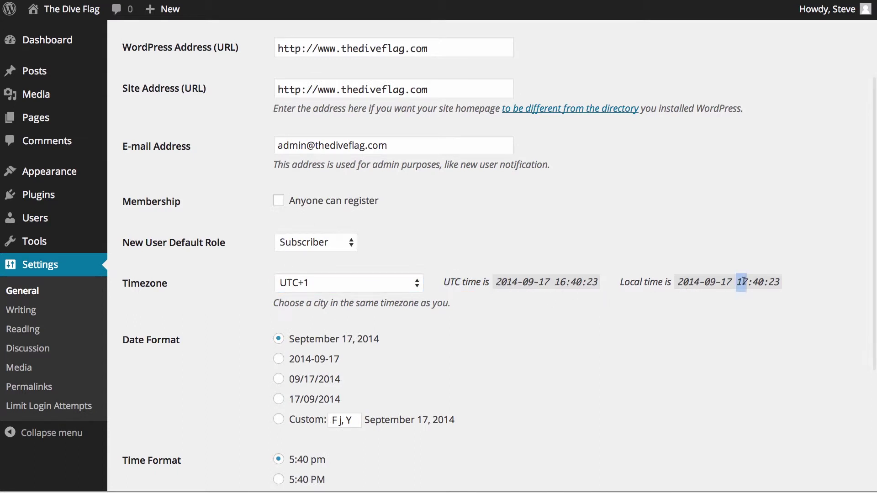
{"action": "left_click", "coordinate": [745, 298]}
Switch the date format to a custom "j F, Y" pattern and save the general settings
{"action": "scroll", "coordinate": [745, 298], "scroll_direction": "down", "scroll_amount": 5}
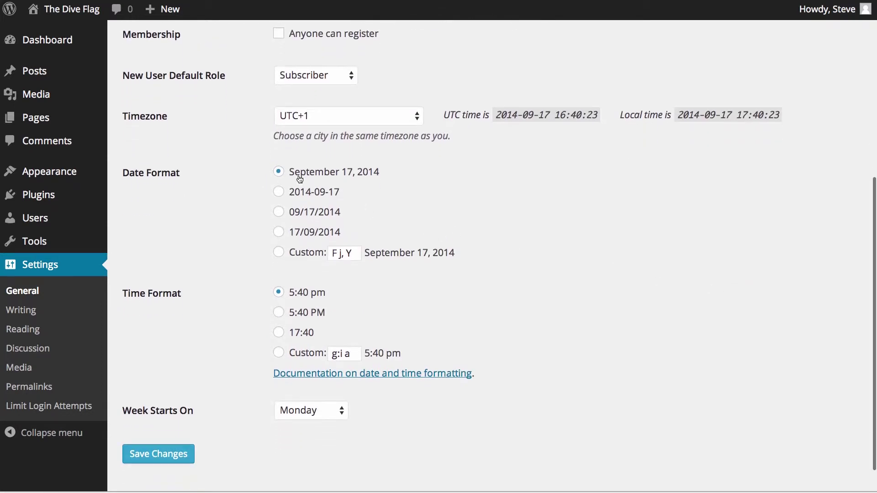
{"action": "mouse_move", "coordinate": [367, 176]}
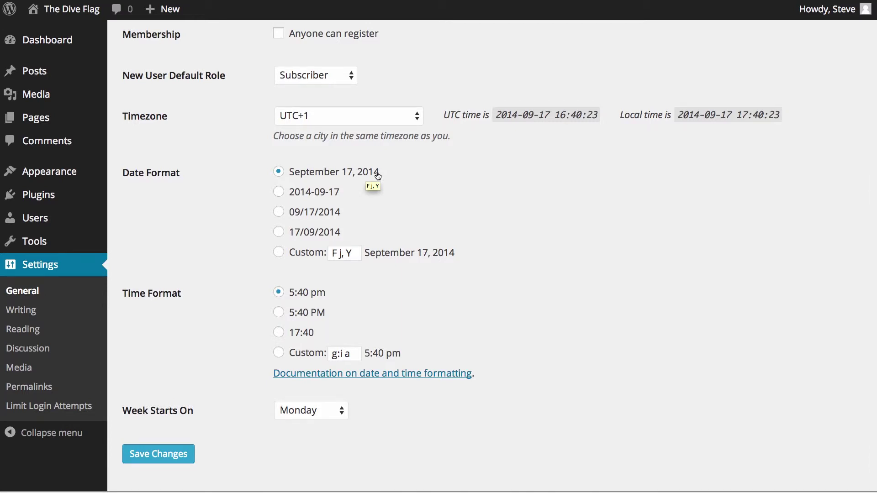
{"action": "left_click", "coordinate": [278, 252]}
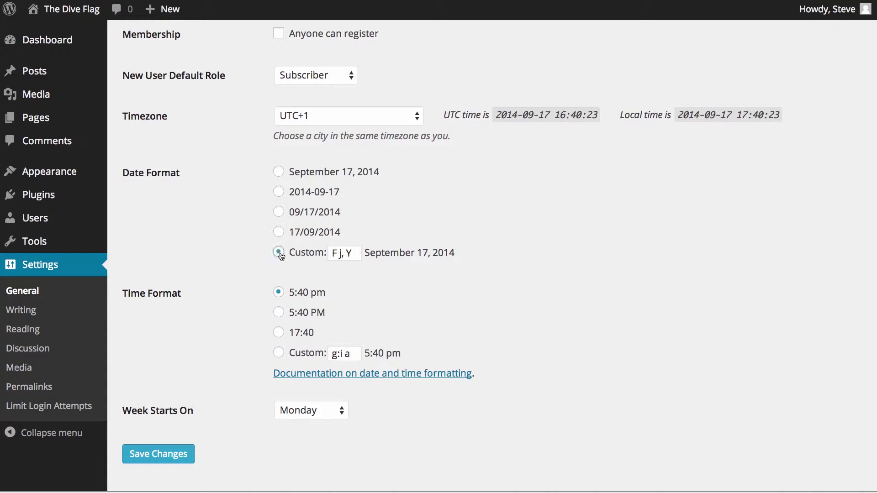
{"action": "left_click", "coordinate": [341, 254]}
{"action": "double_click", "coordinate": [339, 255]}
{"action": "type", "text": "j"}
{"action": "left_click", "coordinate": [160, 454]}
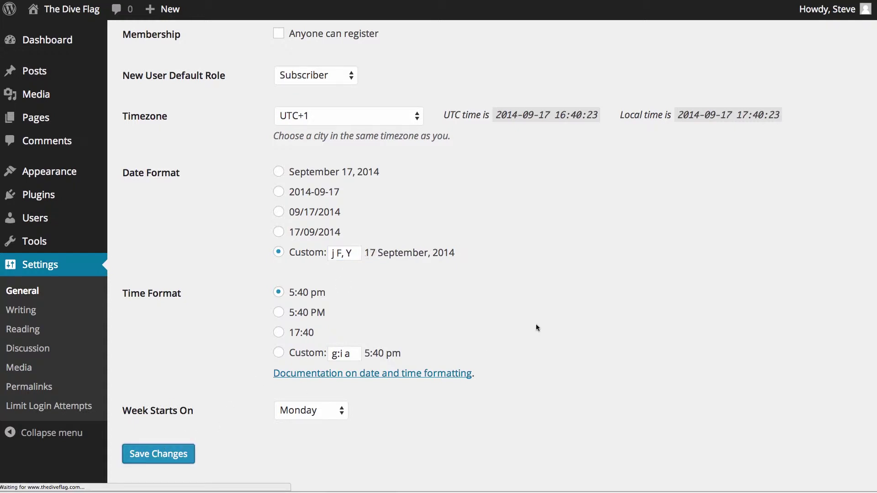
Review the custom date, time format and week start settings, and save the general settings again
{"action": "scroll", "coordinate": [451, 295], "scroll_direction": "down", "scroll_amount": 7}
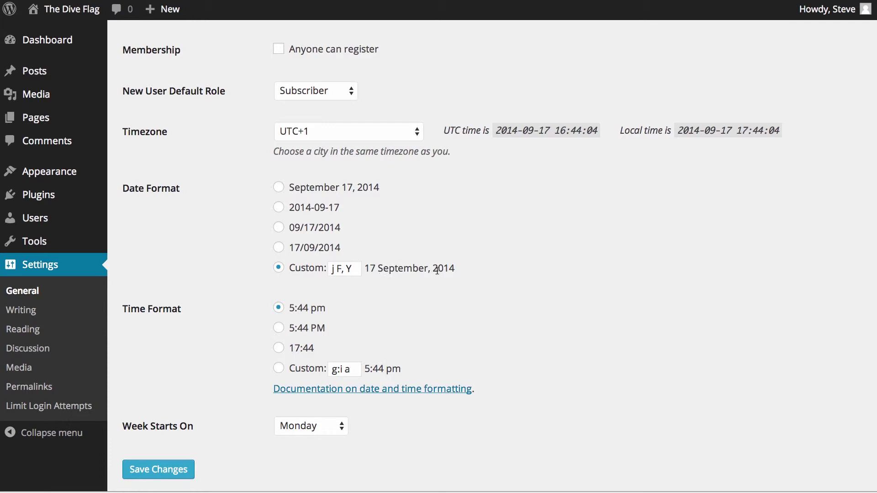
{"action": "scroll", "coordinate": [458, 271], "scroll_direction": "down", "scroll_amount": 1}
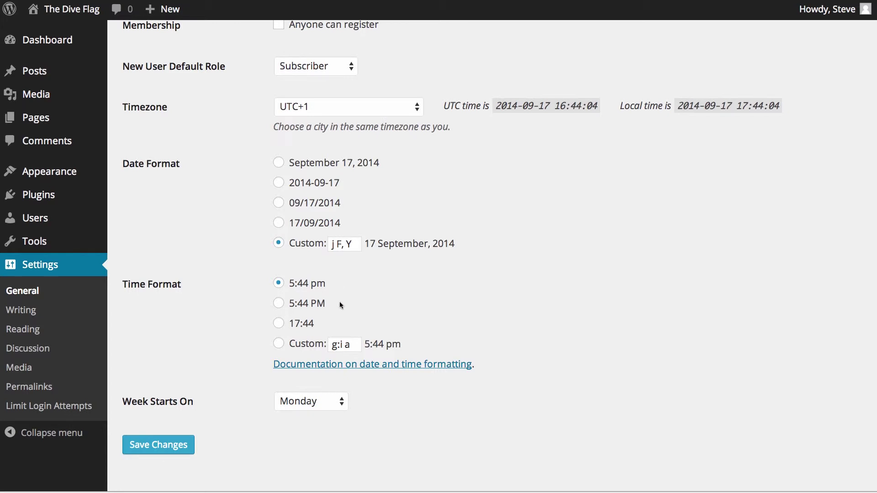
{"action": "scroll", "coordinate": [339, 301], "scroll_direction": "down", "scroll_amount": 1}
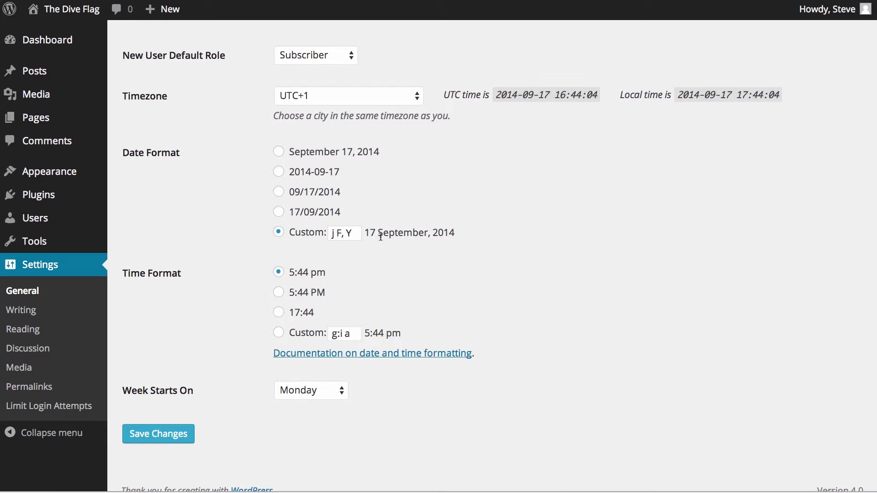
{"action": "left_click_drag", "start_coordinate": [365, 233], "coordinate": [456, 234]}
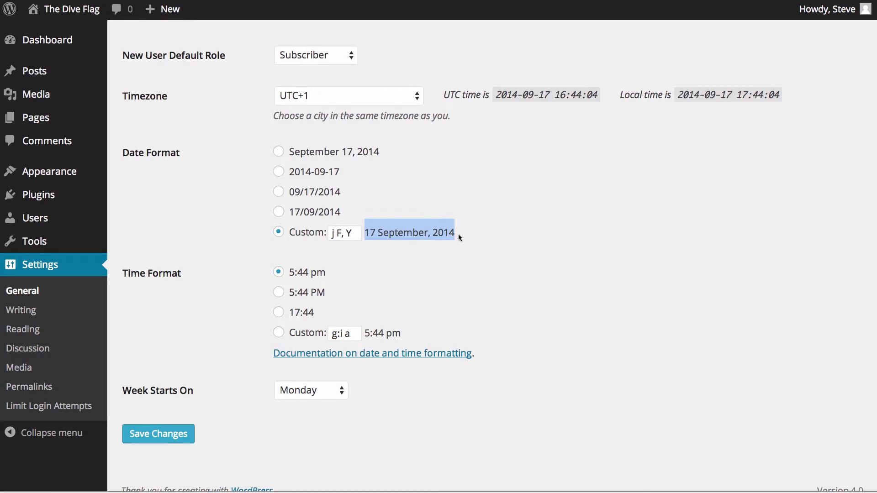
{"action": "left_click", "coordinate": [393, 256]}
{"action": "scroll", "coordinate": [393, 257], "scroll_direction": "down", "scroll_amount": 1}
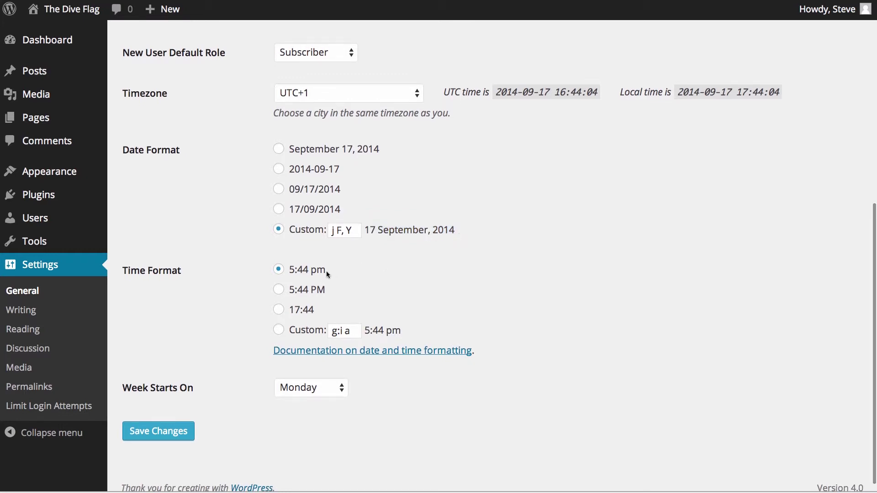
{"action": "left_click_drag", "start_coordinate": [326, 271], "coordinate": [293, 276]}
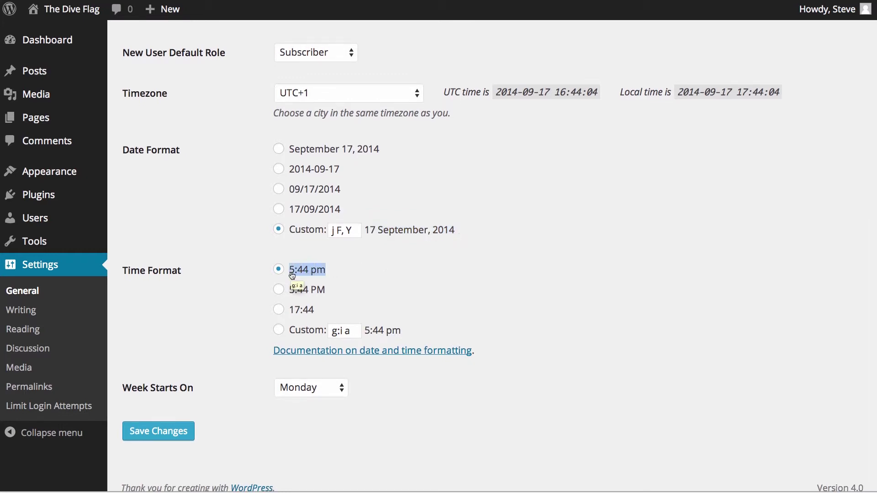
{"action": "left_click", "coordinate": [300, 276]}
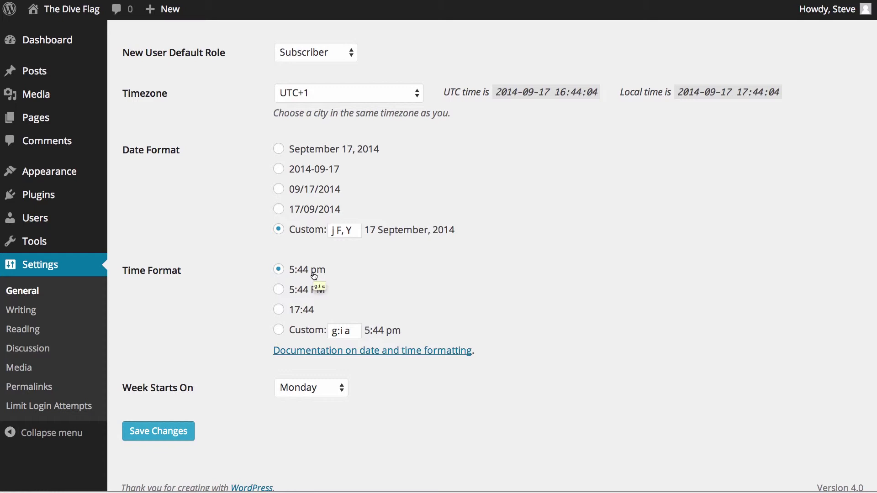
{"action": "scroll", "coordinate": [255, 381], "scroll_direction": "down", "scroll_amount": 1}
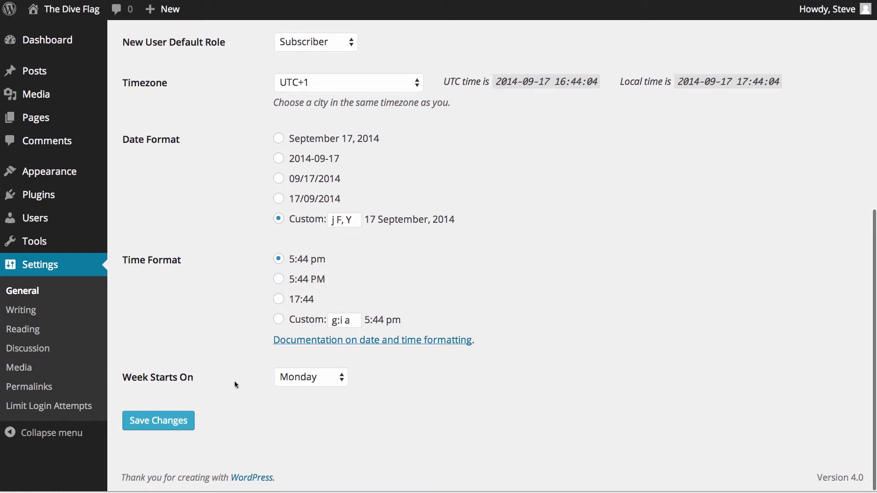
{"action": "left_click", "coordinate": [173, 426]}
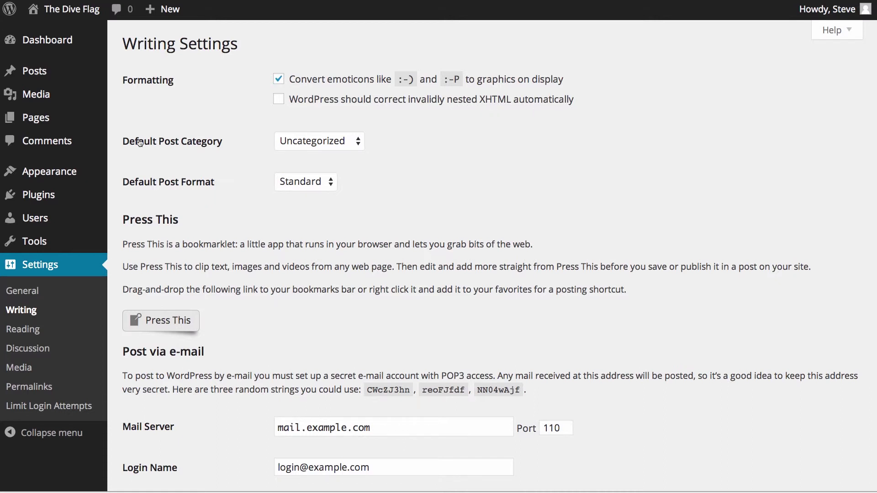
In the Writing Settings, set the default post category to New Category and the post format to Standard, and save
{"action": "left_click", "coordinate": [313, 143]}
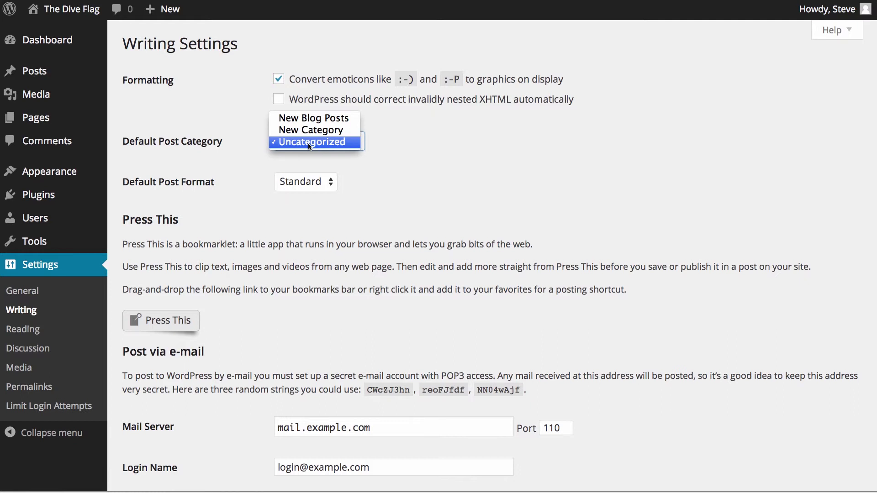
{"action": "left_click", "coordinate": [311, 130]}
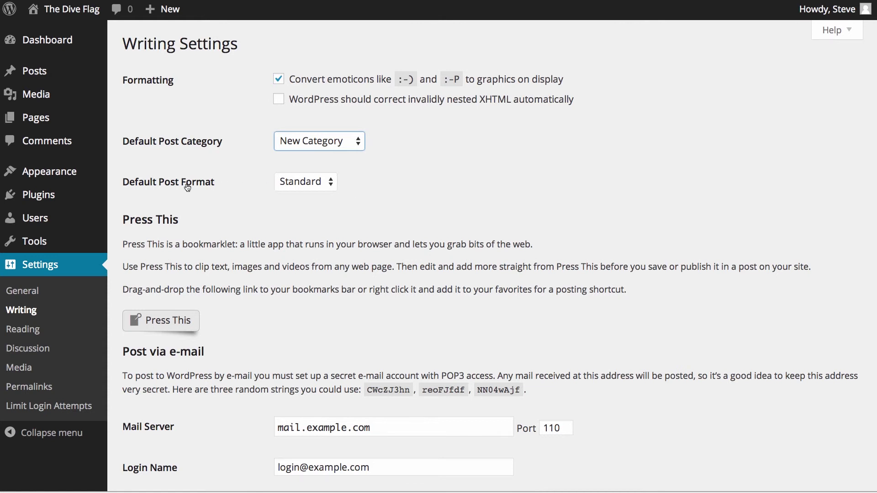
{"action": "left_click", "coordinate": [309, 185]}
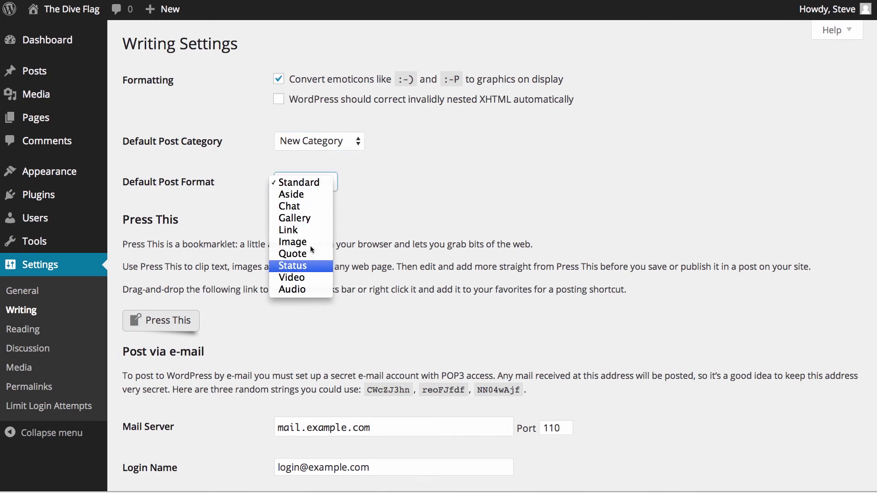
{"action": "left_click", "coordinate": [328, 181]}
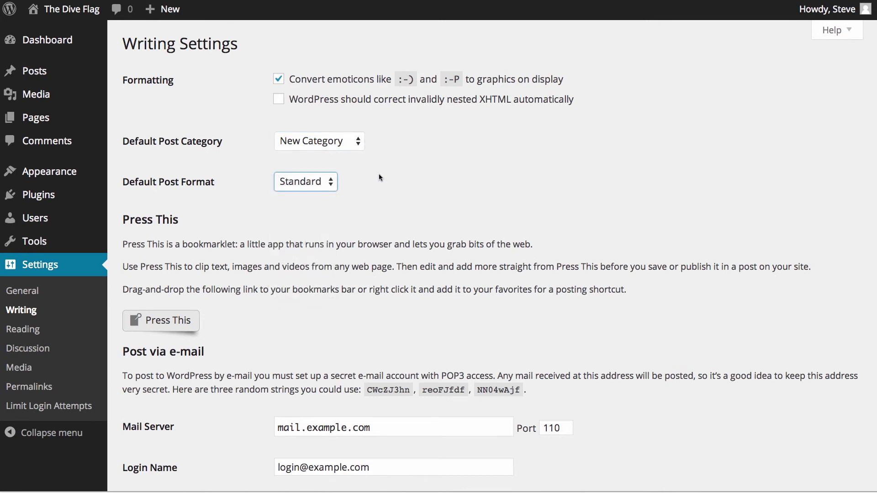
{"action": "scroll", "coordinate": [379, 177], "scroll_direction": "down", "scroll_amount": 5}
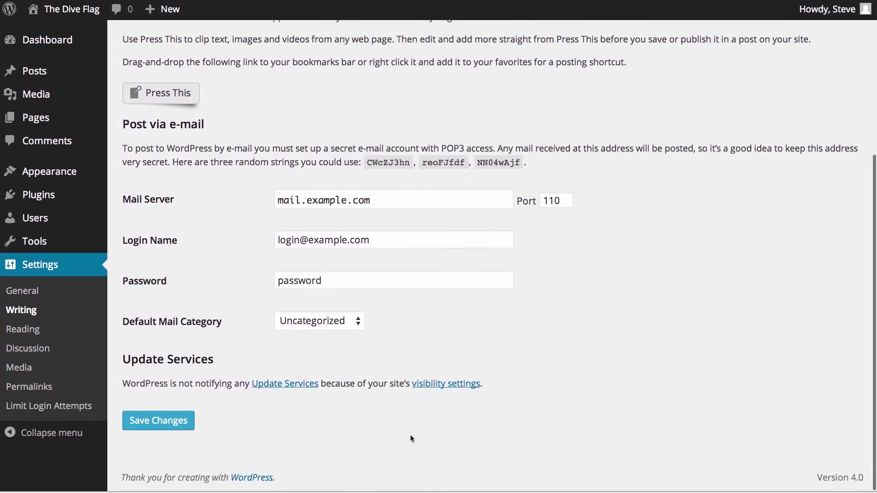
{"action": "left_click", "coordinate": [185, 429]}
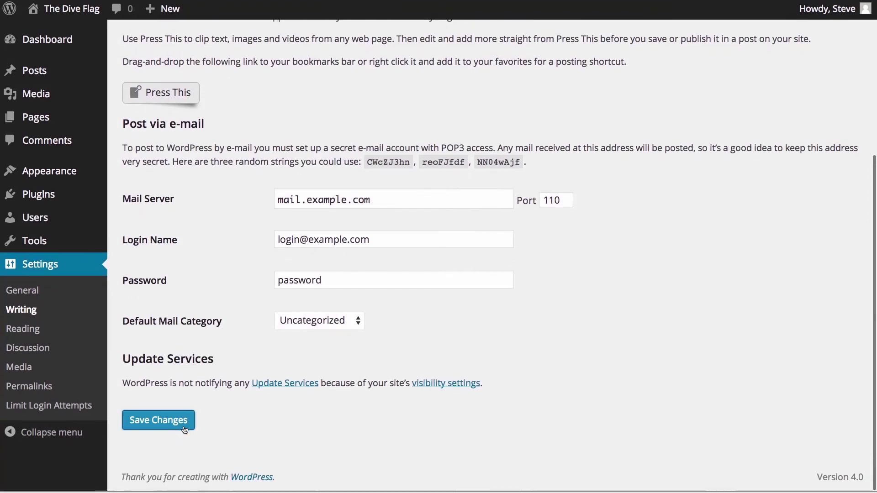